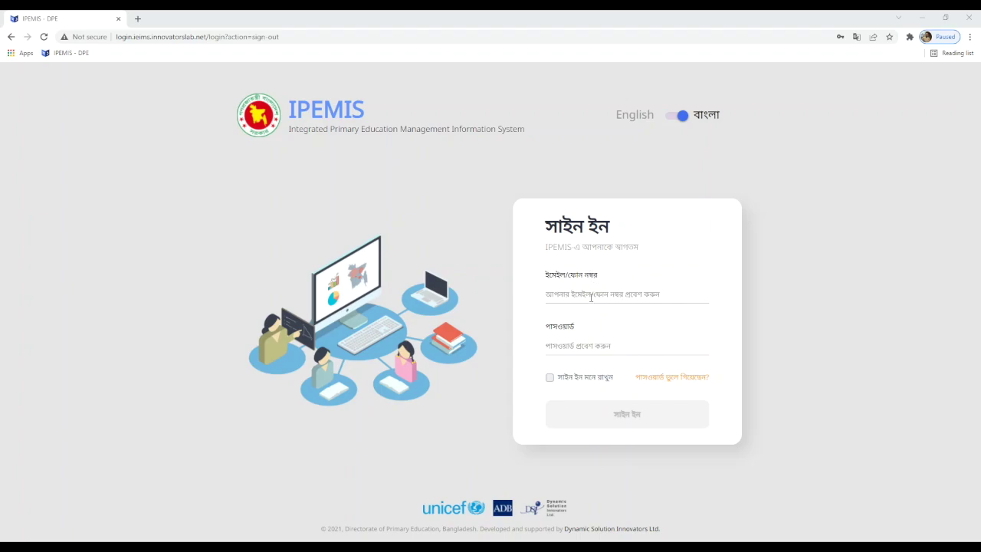
# - Sign in with the saved phone number and current password, checking the password before submitting
pyautogui.click(568, 294)
pyautogui.hotkey('ctrl', 'v')
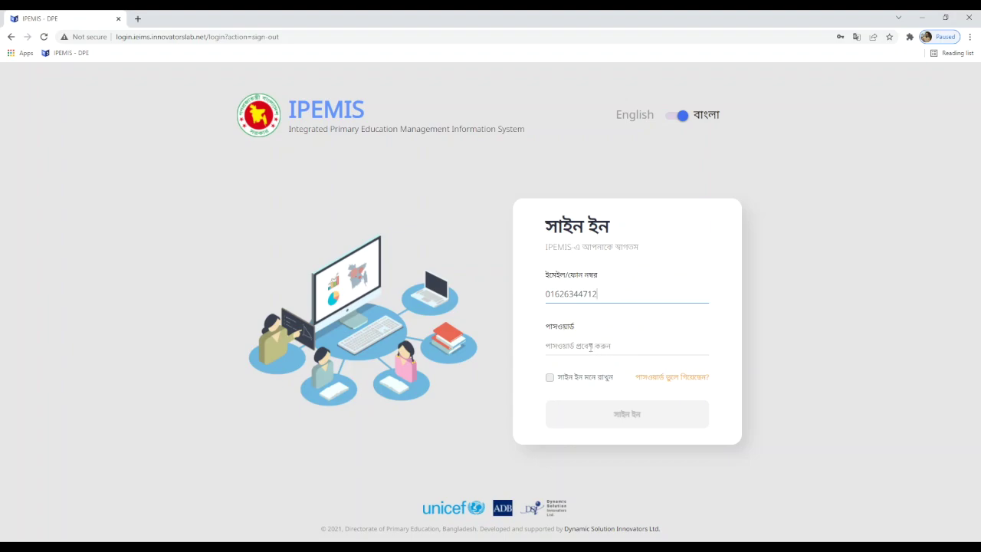
pyautogui.click(590, 349)
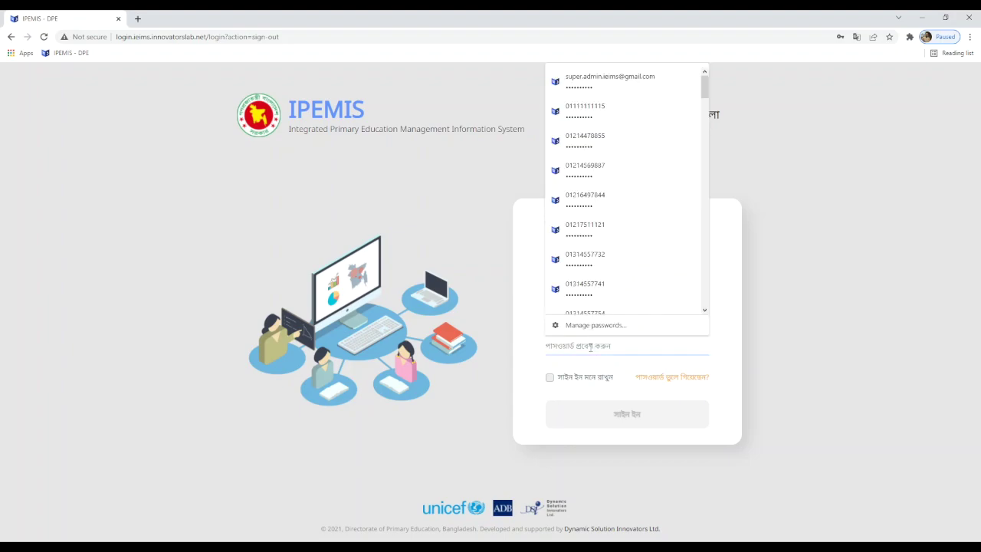
pyautogui.write('••••••')
pyautogui.click(701, 345)
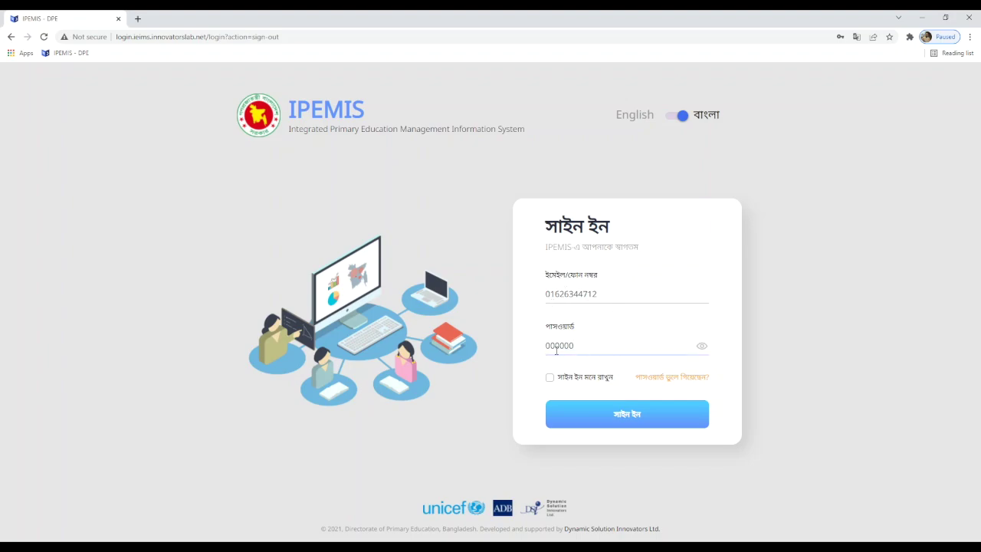
pyautogui.press('Left')
pyautogui.press('Left')
pyautogui.press('Left')
pyautogui.click(627, 418)
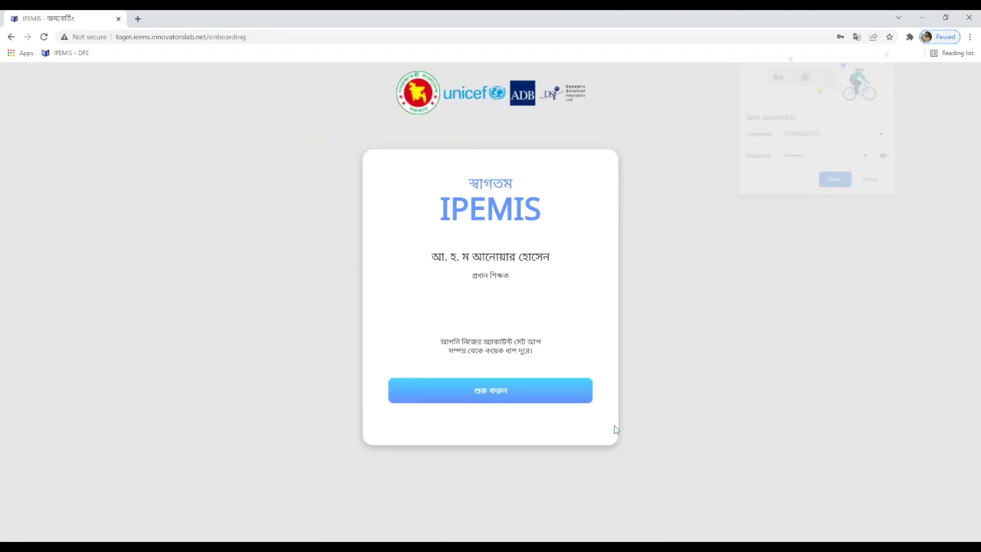
# - Save the login in Chrome and start the account setup from the welcome card
pyautogui.click(835, 179)
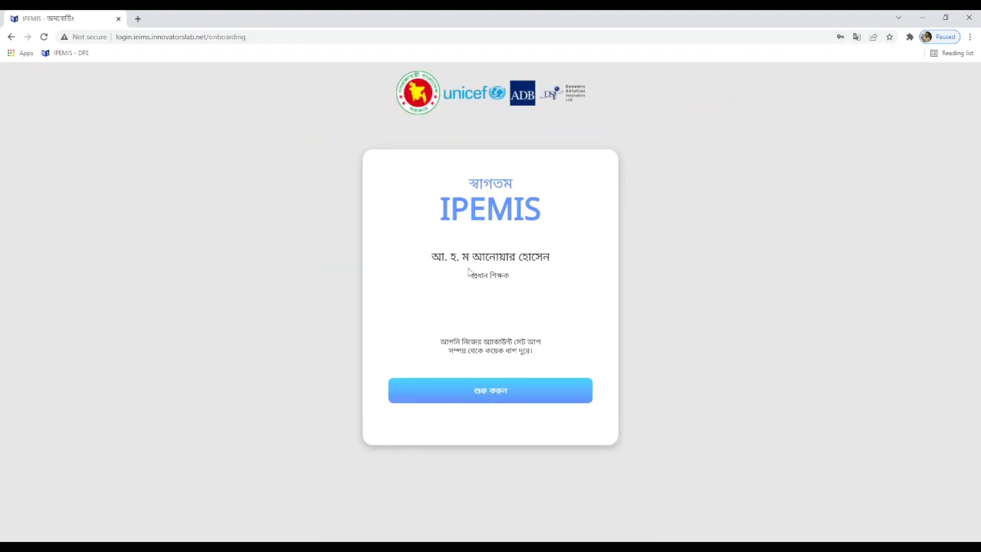
pyautogui.click(514, 392)
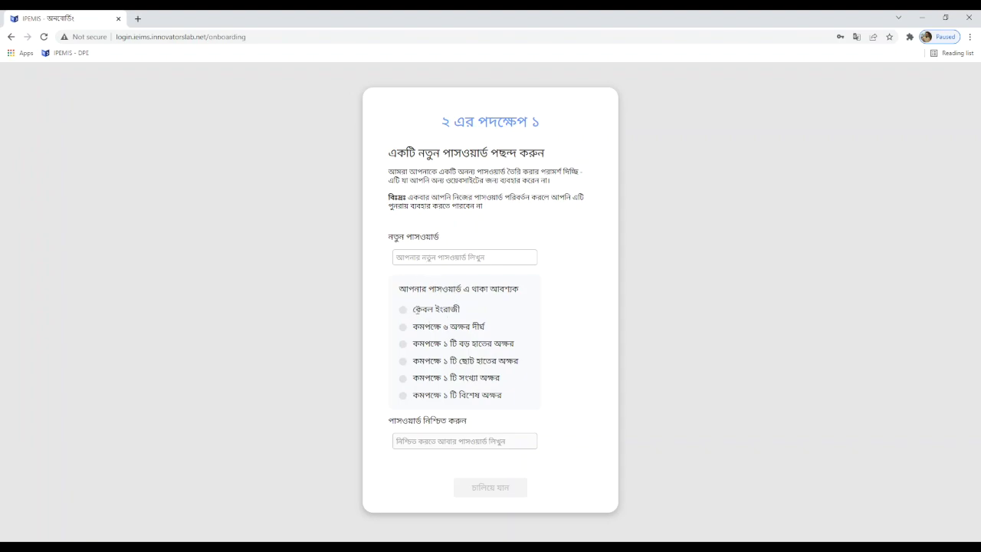
# - Highlight the English-only and six-character-minimum password requirements
pyautogui.moveTo(413, 308); pyautogui.dragTo(460, 309)
pyautogui.click(483, 307)
pyautogui.moveTo(415, 309); pyautogui.dragTo(465, 309)
pyautogui.click(484, 310)
pyautogui.moveTo(414, 326); pyautogui.dragTo(508, 330)
pyautogui.click(509, 329)
# - Type an initial new password in the New Password field and reveal it
pyautogui.click(424, 257)
pyautogui.click(588, 269)
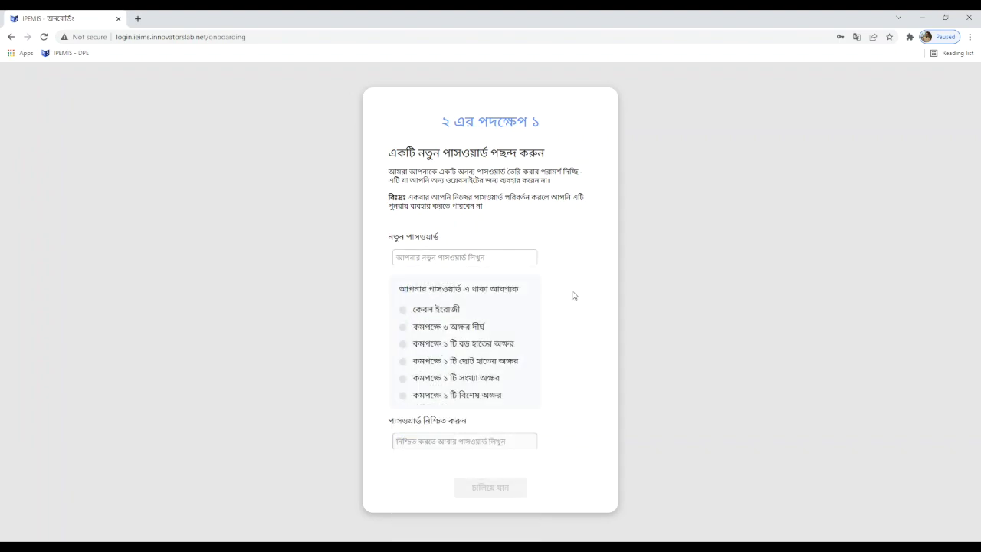
pyautogui.click(475, 257)
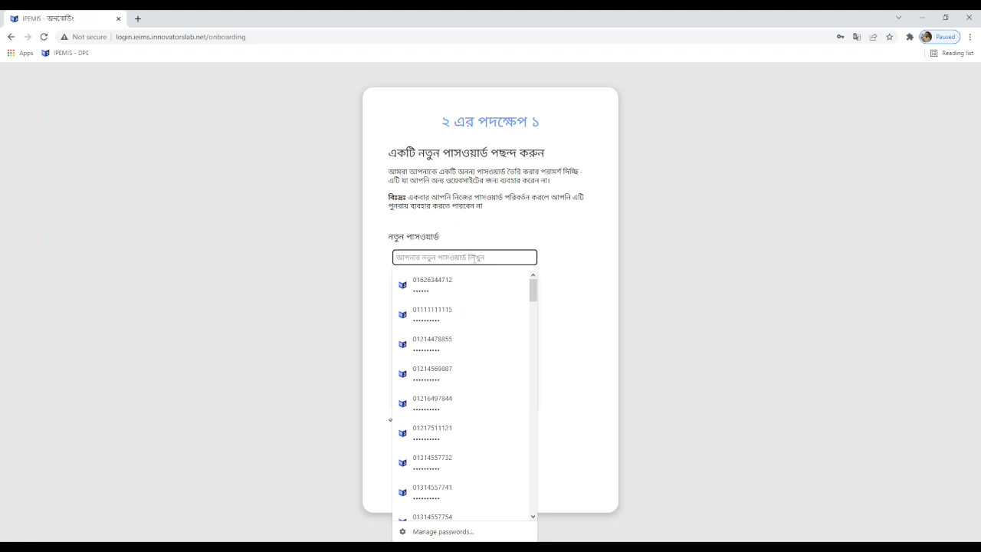
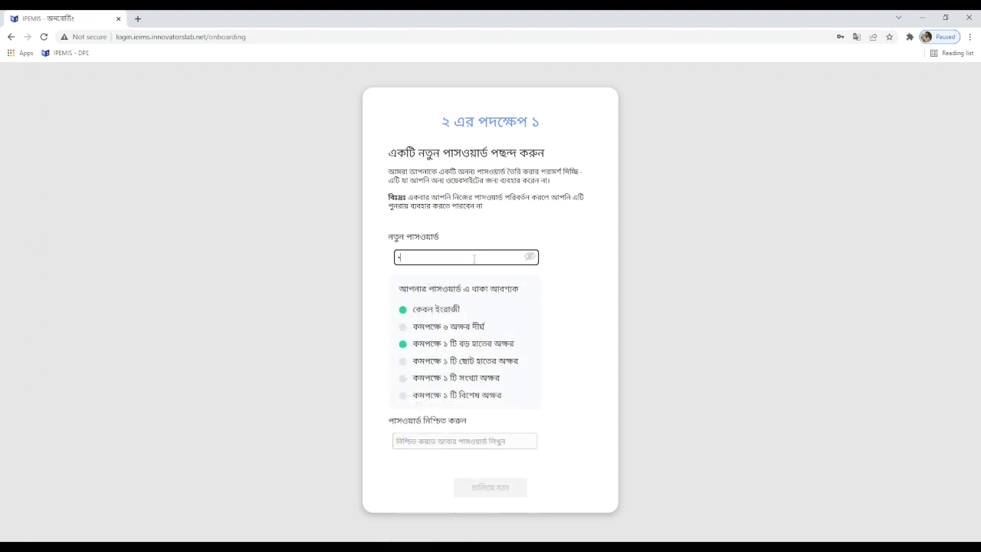
pyautogui.click(529, 255)
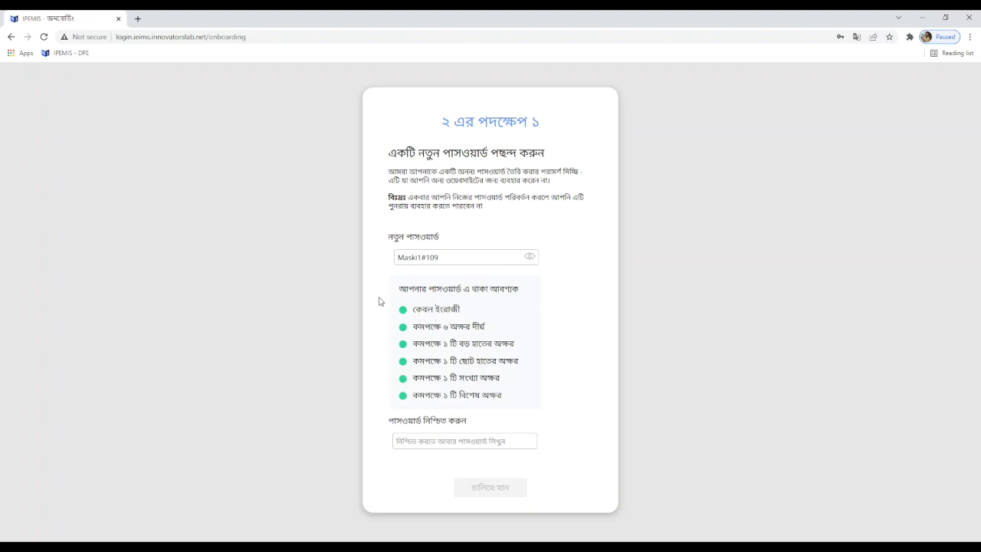
# - Edit the capital letter, special character and trailing digits so each requirement turns green
pyautogui.click(402, 257)
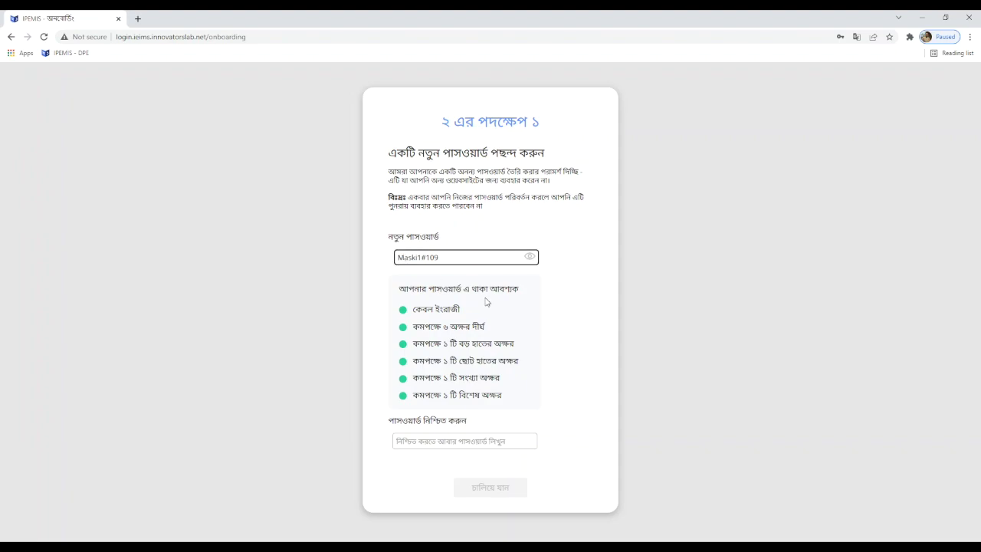
pyautogui.press('BackSpace')
pyautogui.press('End')
pyautogui.hotkey('shift', 'Left')
pyautogui.hotkey('shift', 'Left')
pyautogui.hotkey('shift', 'Left')
pyautogui.click(415, 441)
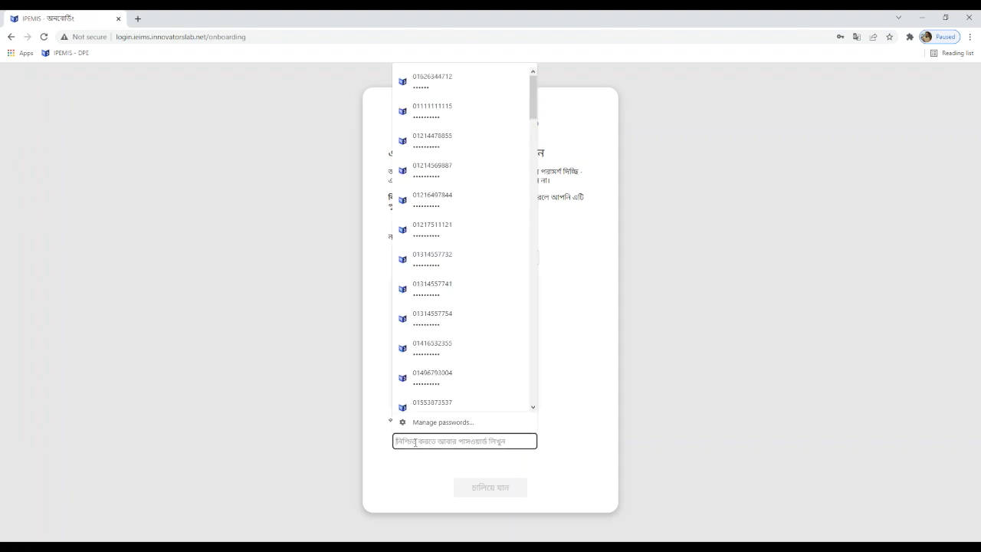
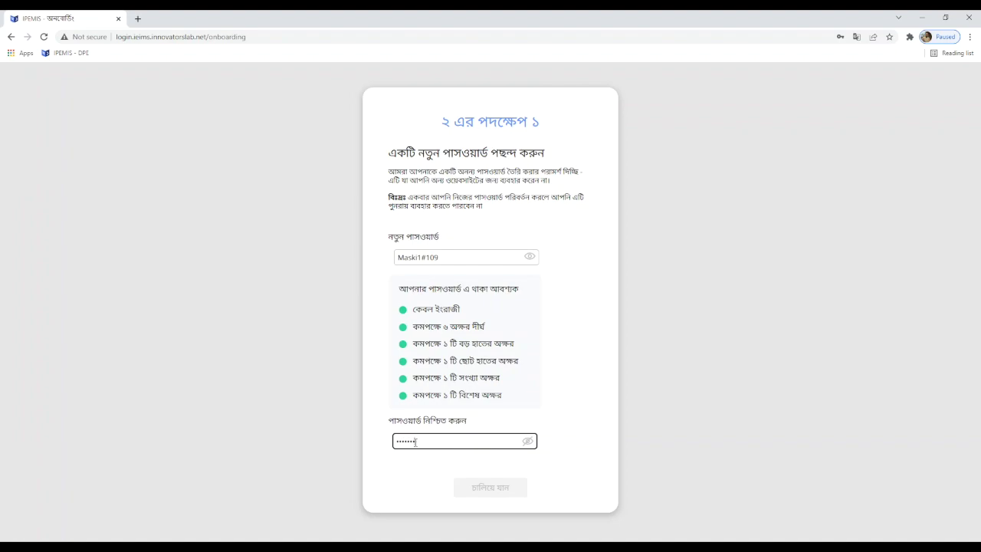
# - Retype the password in Confirm Password, remove the extra character, and continue to step 2
pyautogui.click(527, 442)
pyautogui.click(484, 442)
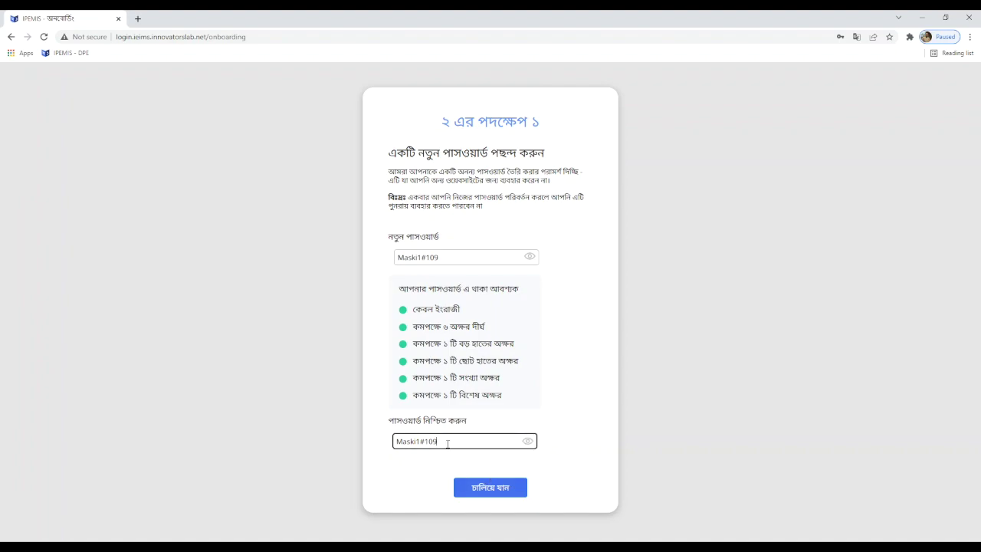
pyautogui.click(503, 493)
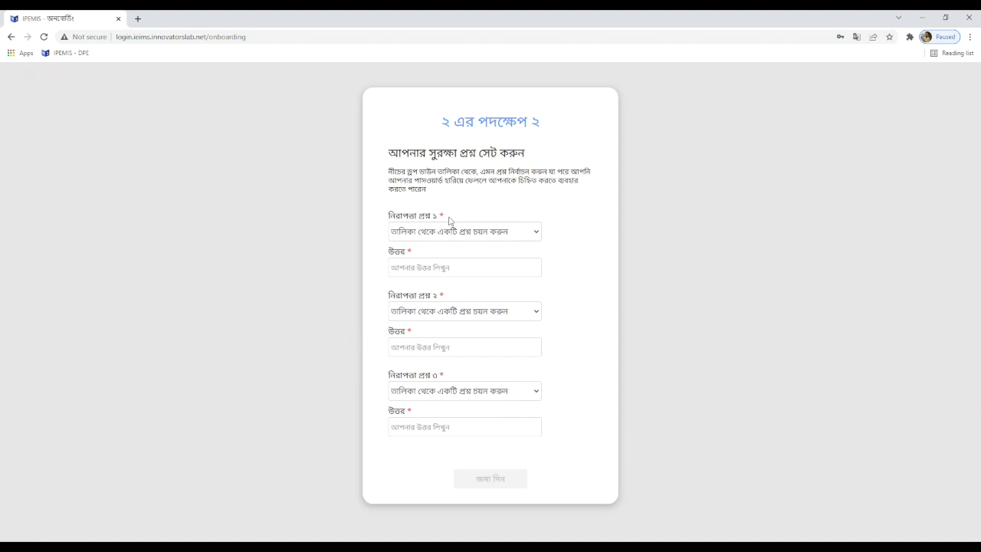
# - Choose the first-school-name question for question 1 and type its answer
pyautogui.click(530, 234)
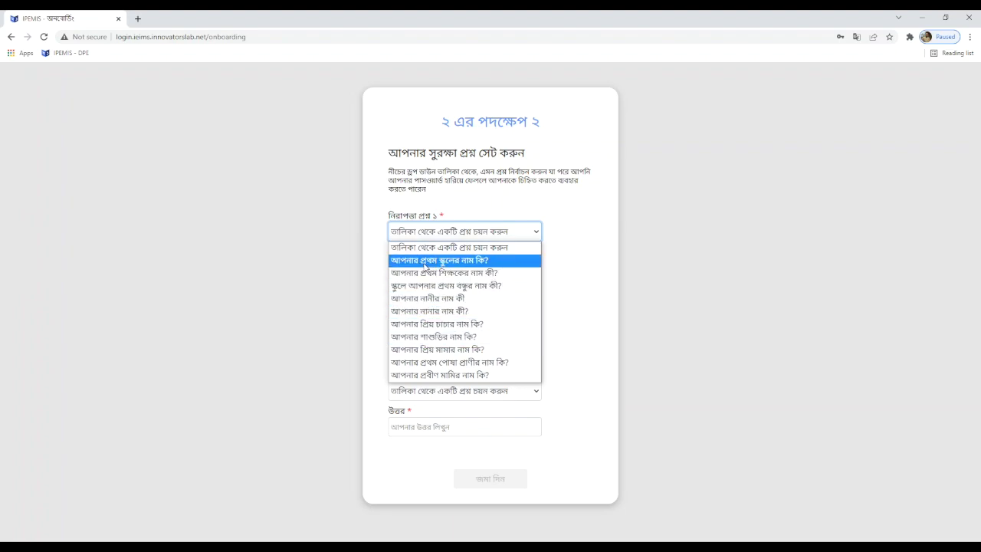
pyautogui.click(425, 260)
pyautogui.click(435, 266)
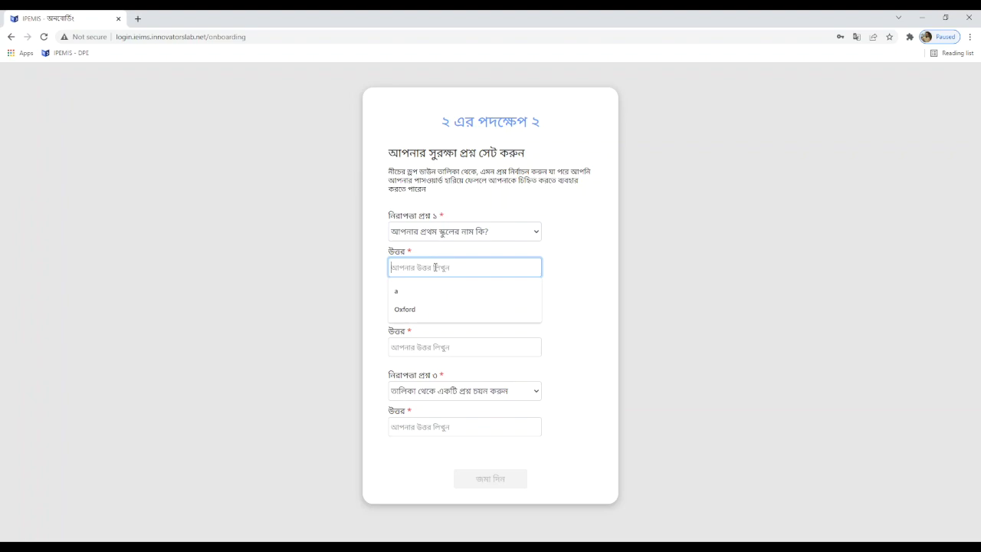
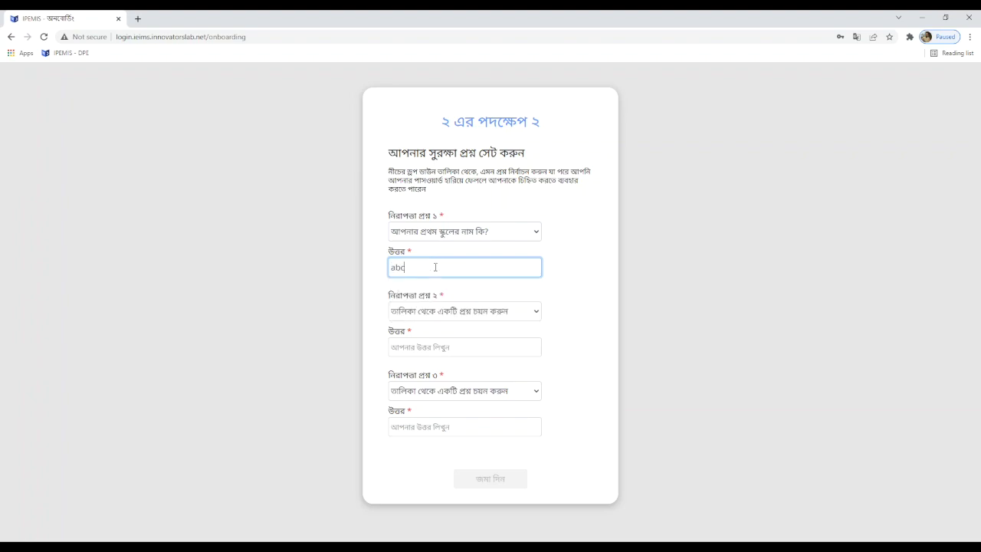
pyautogui.click(635, 269)
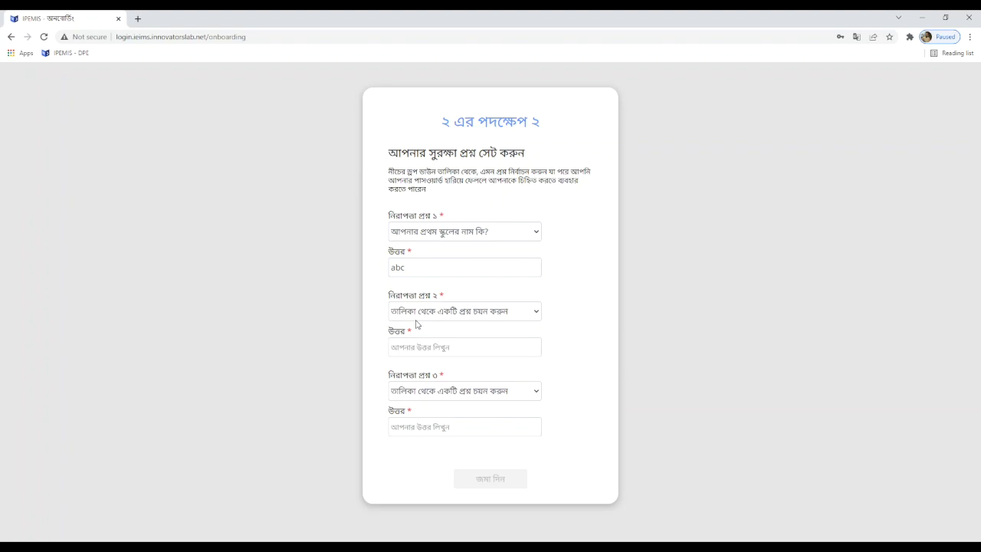
# - Choose the first-school-friend question for question 2, answer it, and review both answers
pyautogui.click(492, 314)
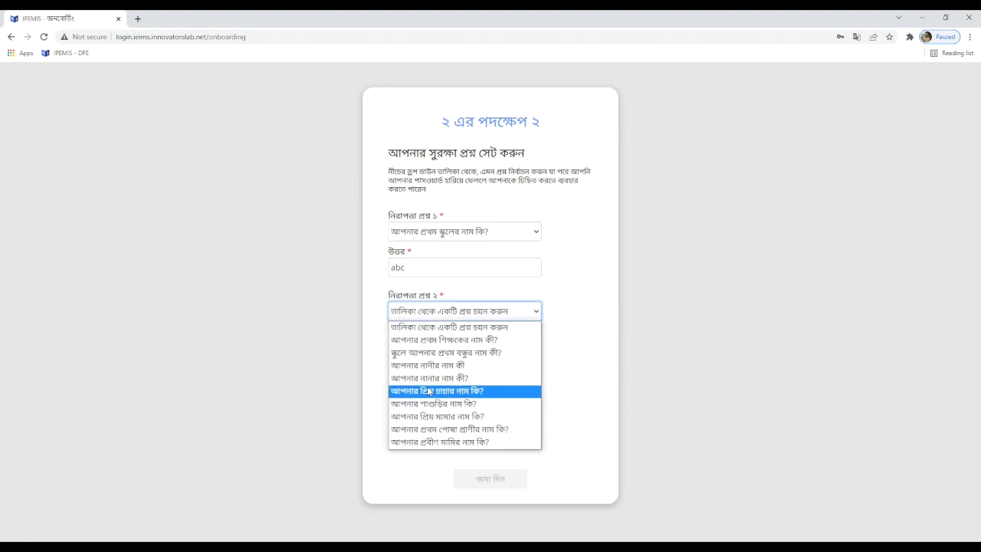
pyautogui.click(469, 354)
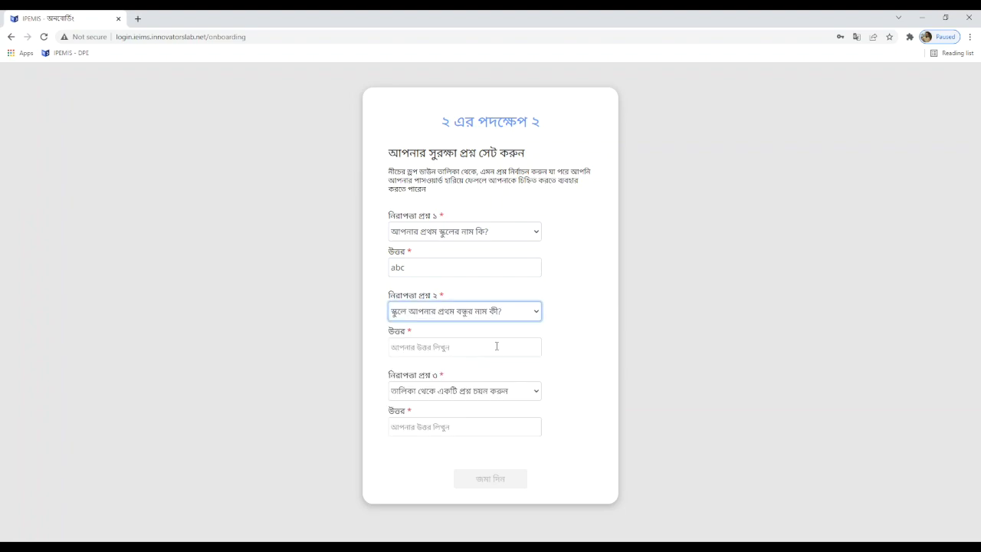
pyautogui.click(421, 349)
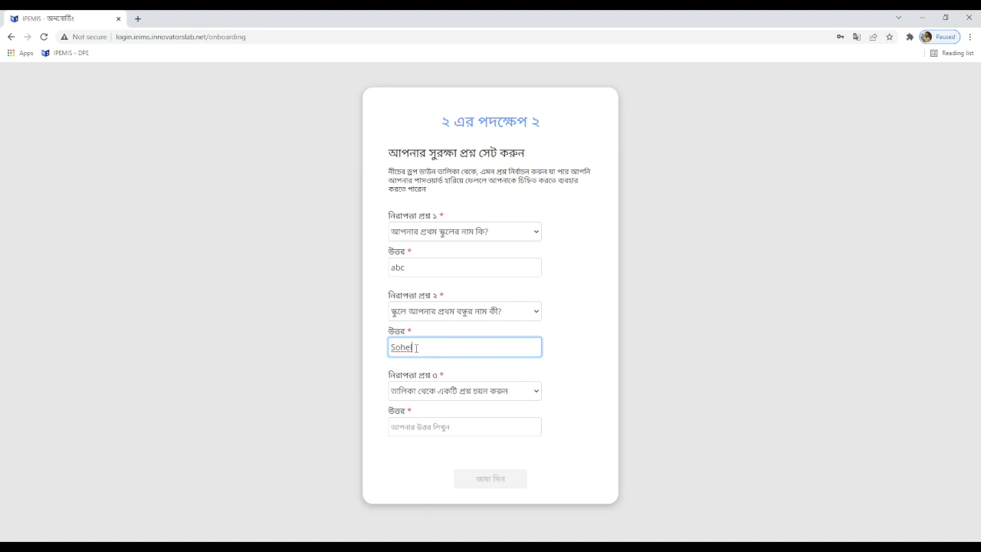
pyautogui.click(418, 267)
pyautogui.doubleClick(418, 267)
pyautogui.click(657, 262)
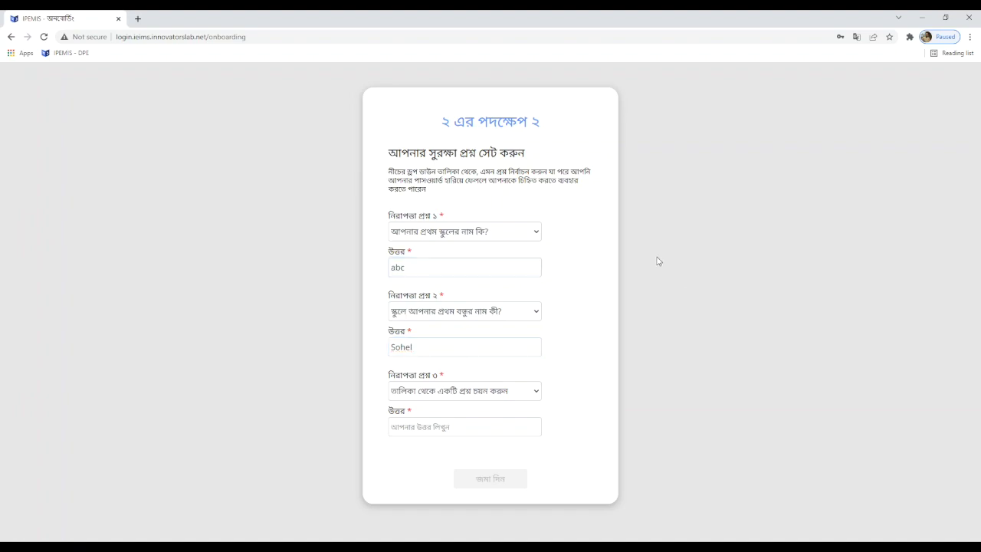
pyautogui.click(438, 344)
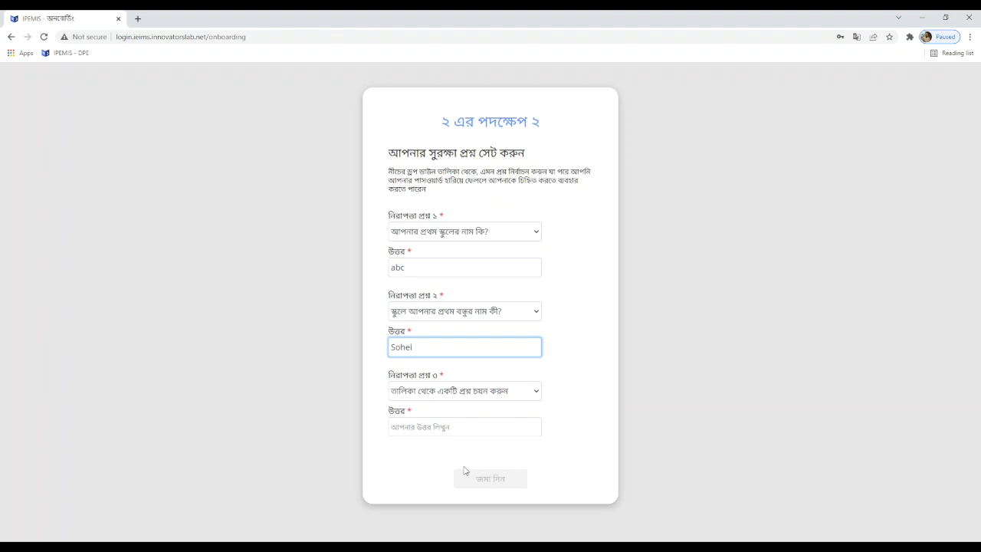
# - Set question 3 to 'আপনার নানার নাম কী?' and begin typing its answer
pyautogui.click(435, 394)
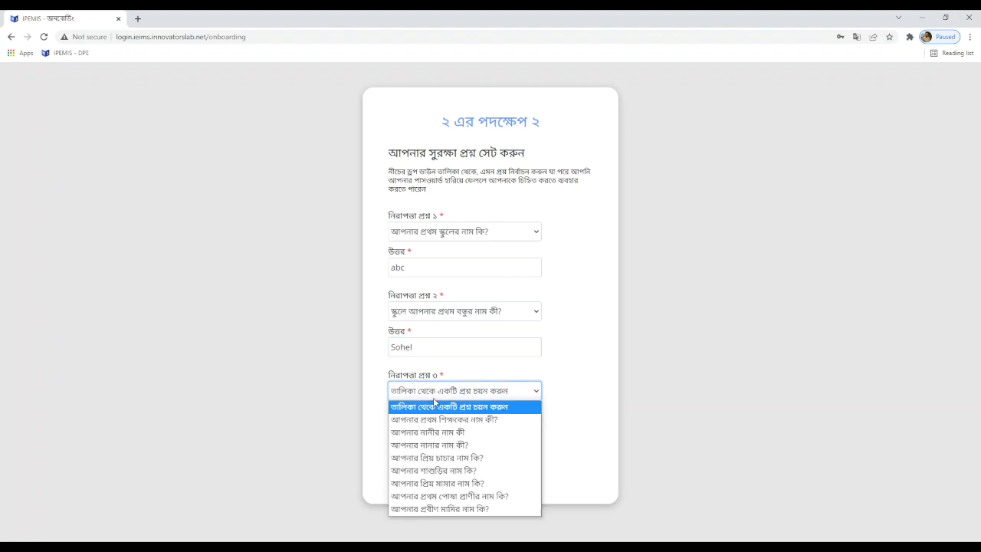
pyautogui.click(446, 446)
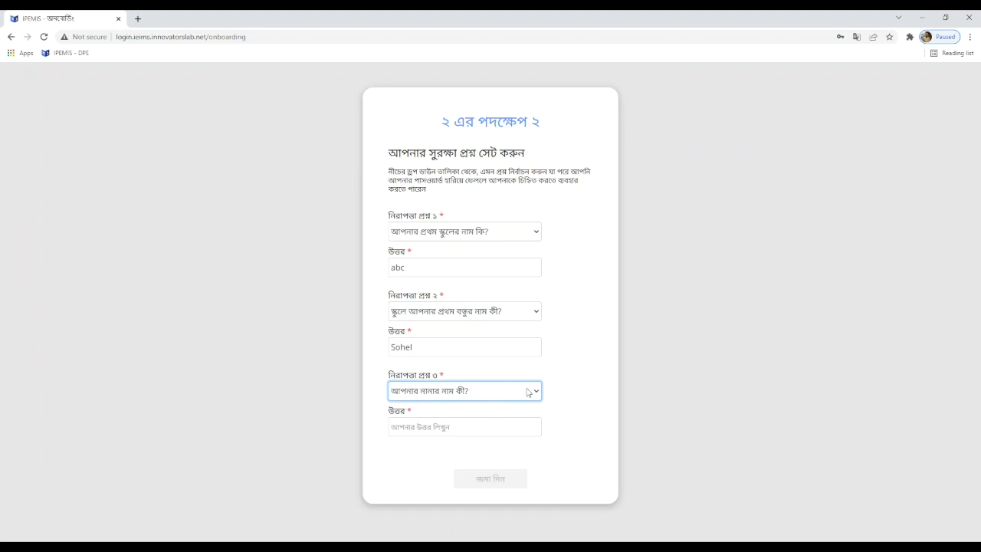
pyautogui.click(437, 429)
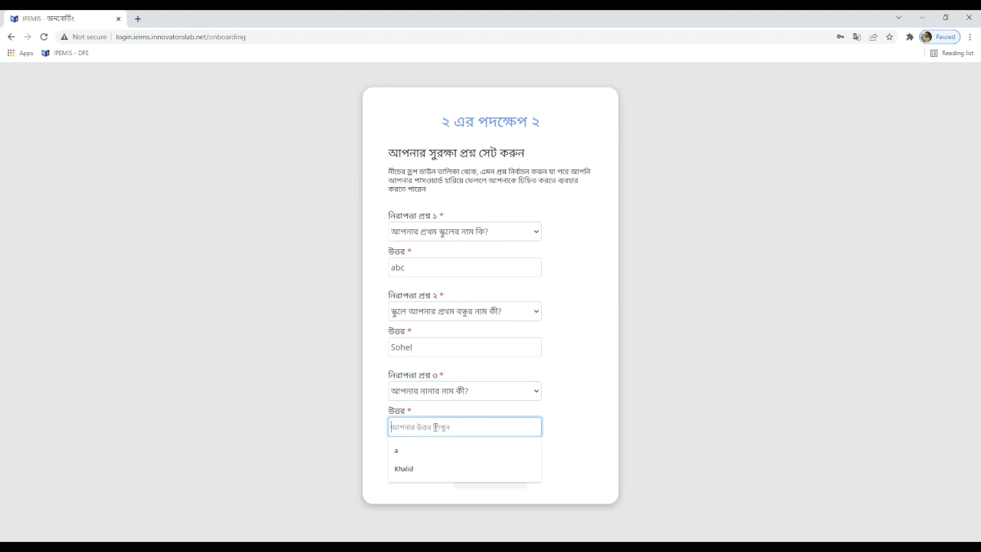
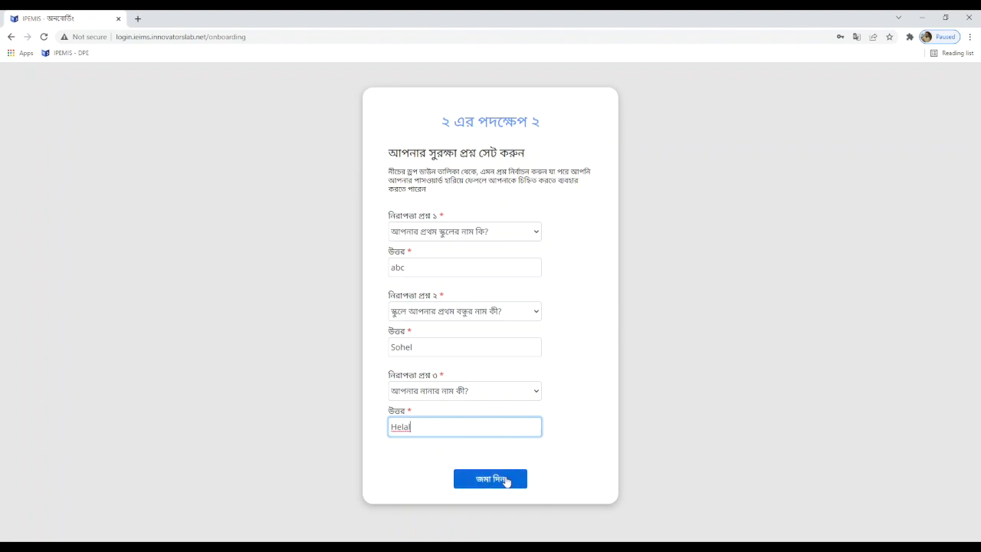
# - Submit the three security answers and go to sign-in from the completion screen
pyautogui.click(505, 479)
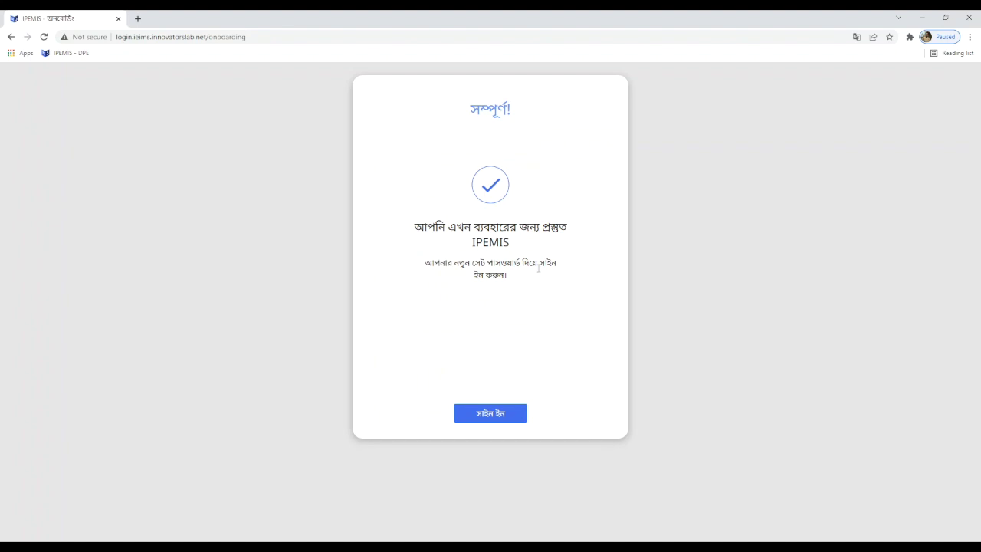
pyautogui.click(497, 416)
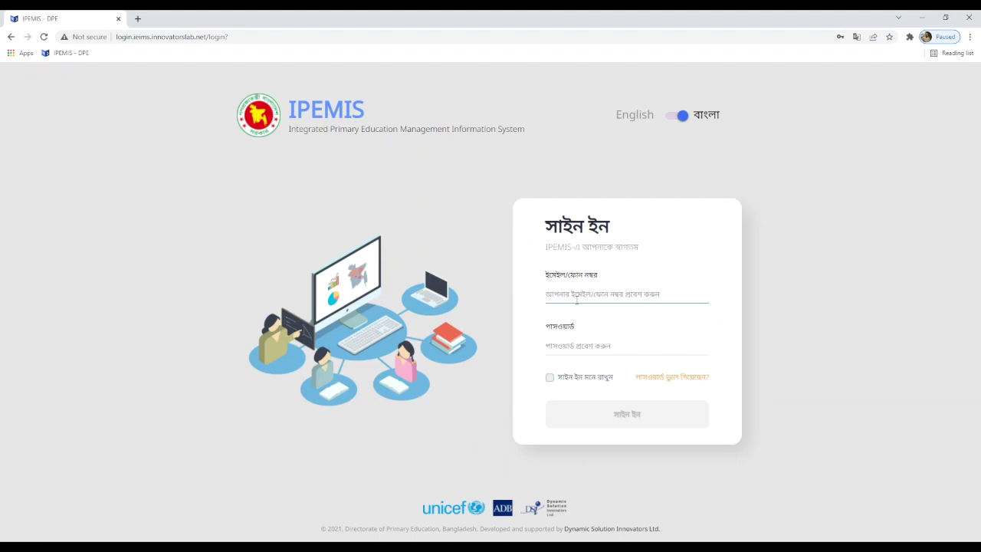
# - Sign in with the saved phone number and autofilled new password to open the school dashboard
pyautogui.hotkey('ctrl', 'v')
pyautogui.click(600, 328)
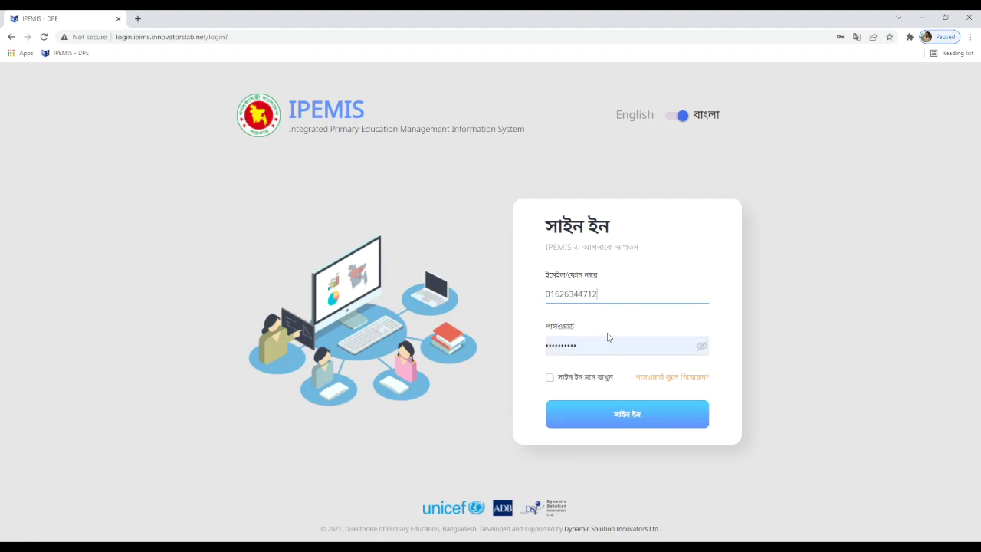
pyautogui.click(701, 349)
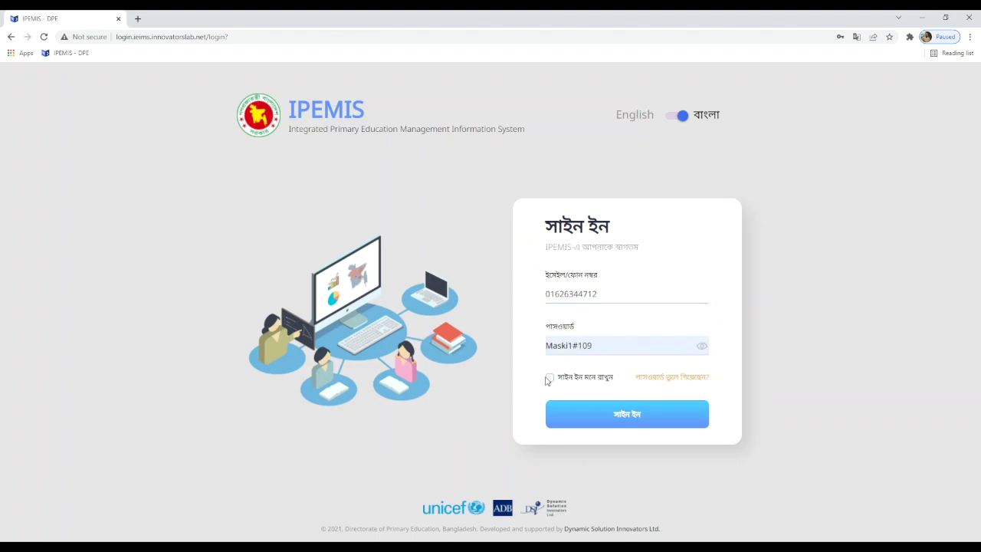
pyautogui.click(600, 345)
pyautogui.click(747, 335)
pyautogui.click(642, 423)
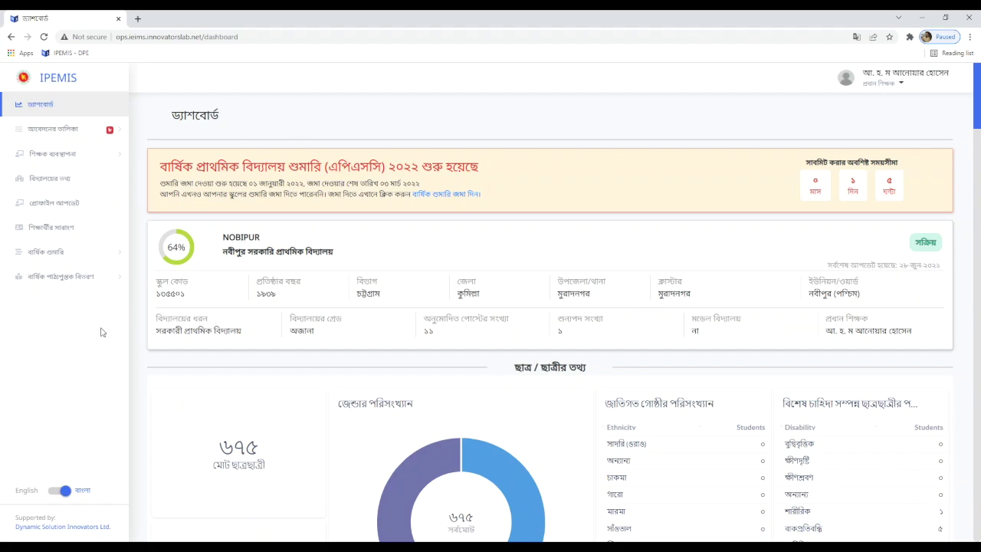
# - Sign out, then enter the phone number and old password on the sign-in page
pyautogui.click(880, 75)
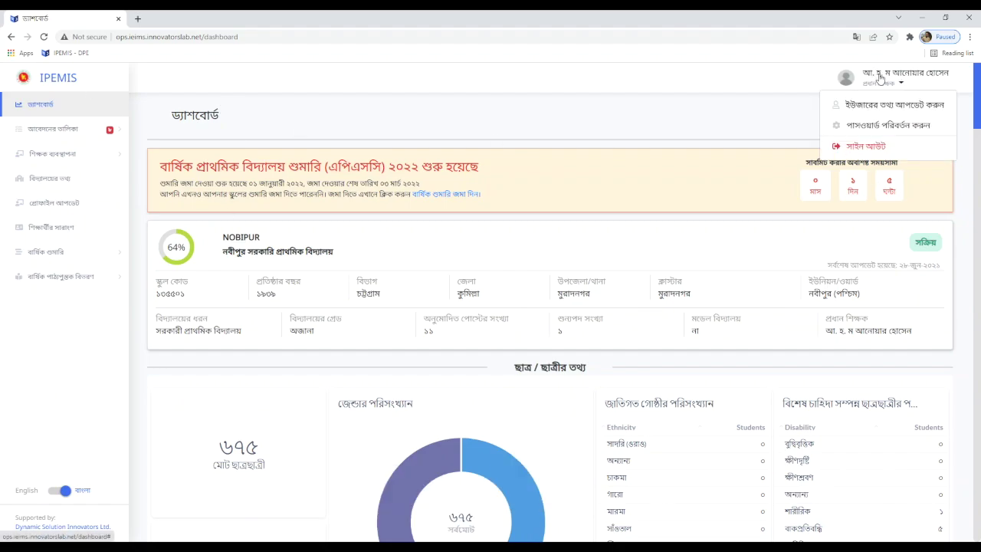
pyautogui.click(866, 146)
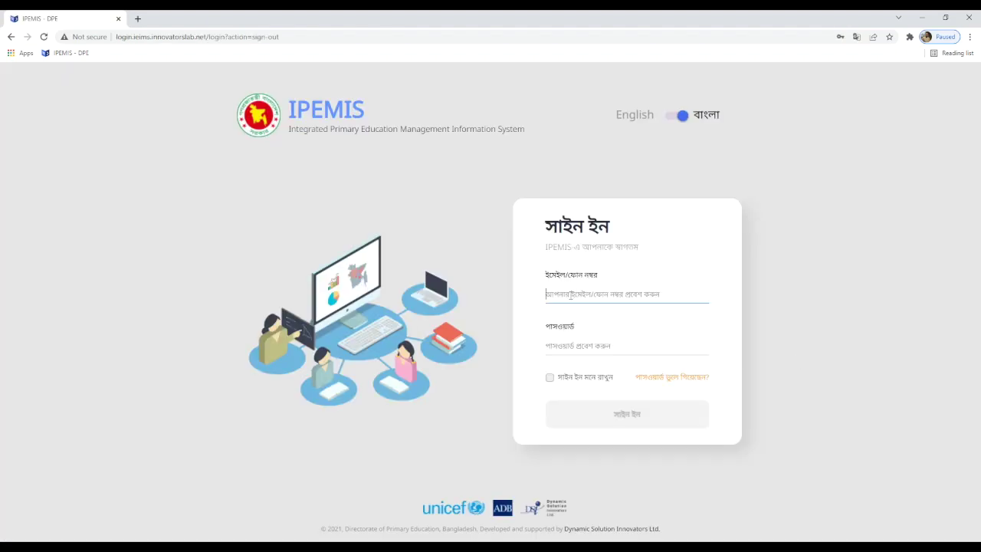
pyautogui.hotkey('ctrl', 'v')
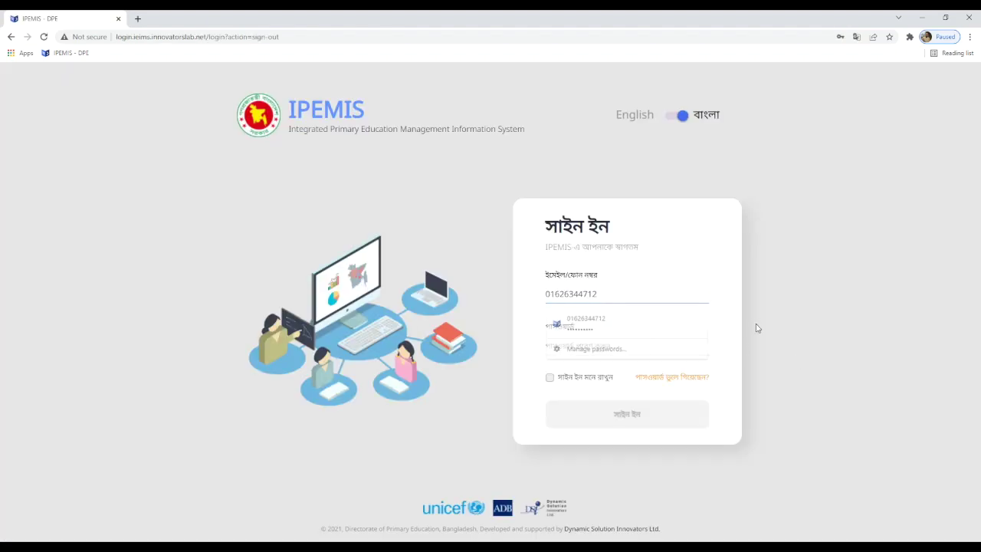
pyautogui.click(587, 344)
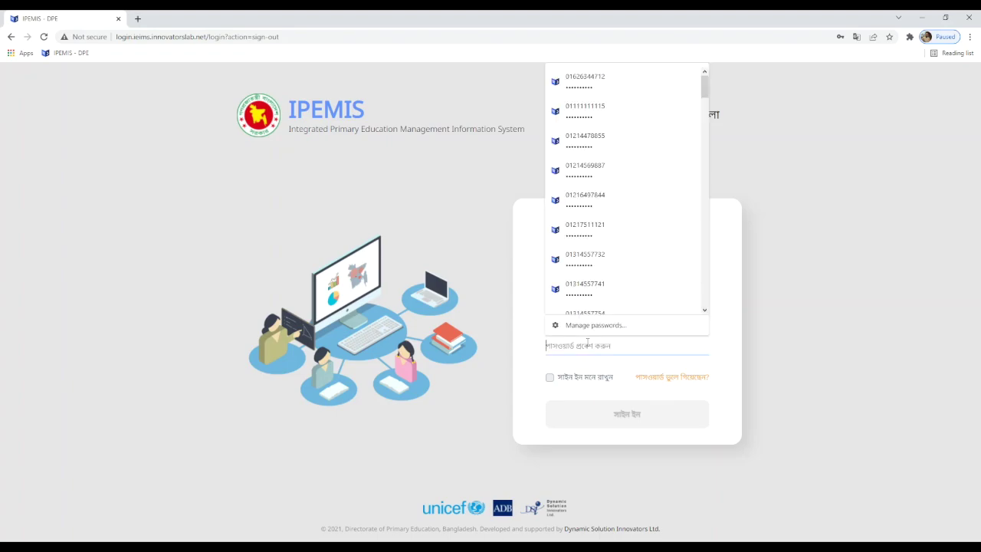
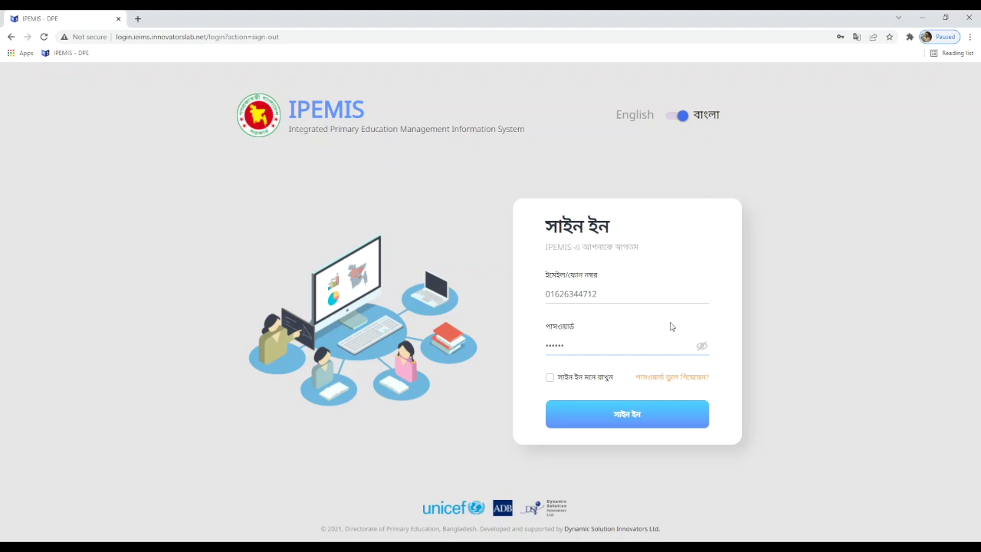
pyautogui.click(701, 345)
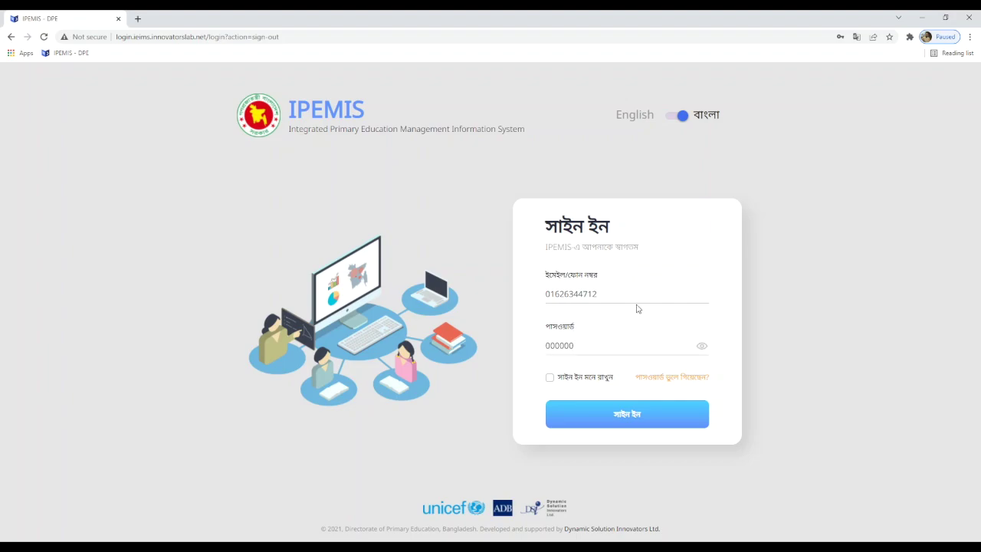
# - Attempt sign-in with the old password and select the no-authorized-user error message
pyautogui.click(672, 418)
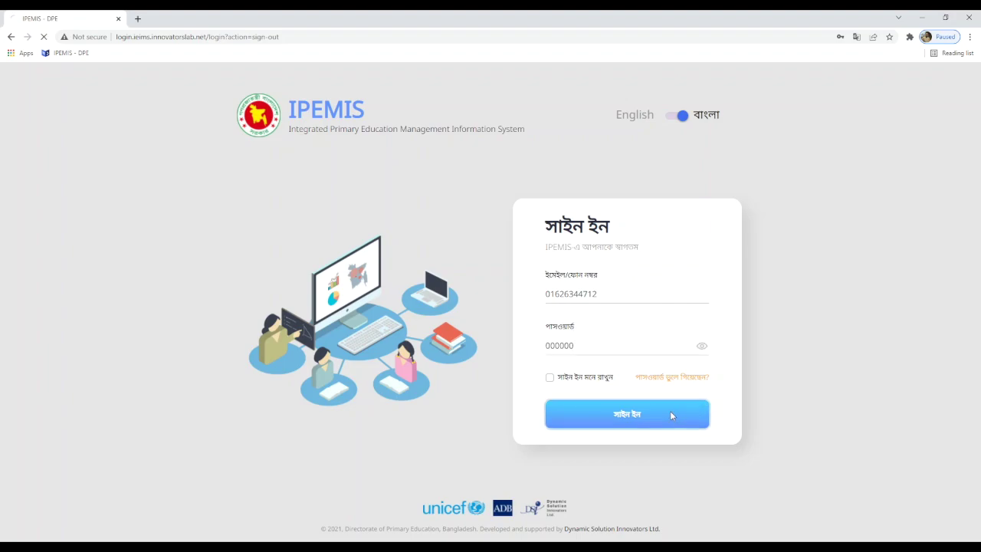
pyautogui.moveTo(573, 237); pyautogui.dragTo(705, 256)
pyautogui.click(783, 292)
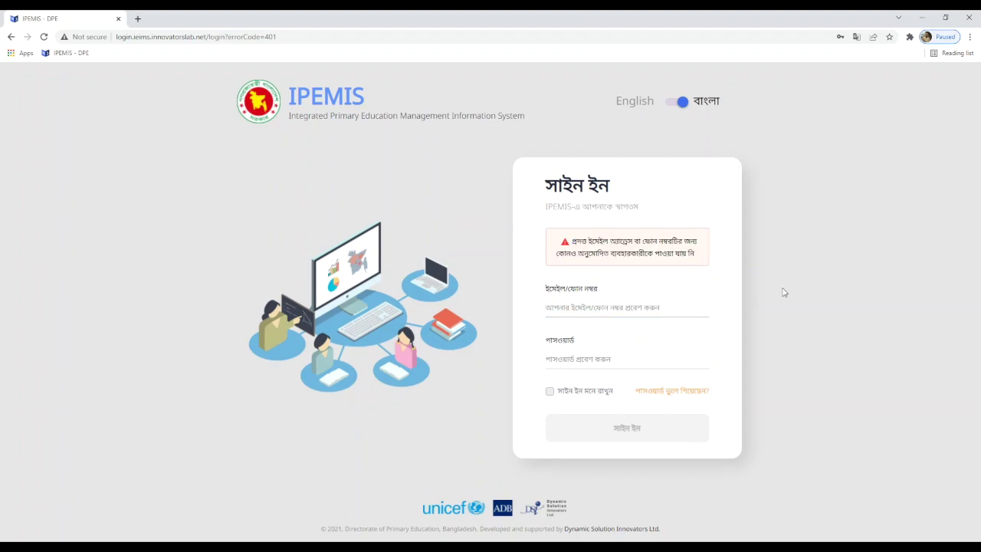